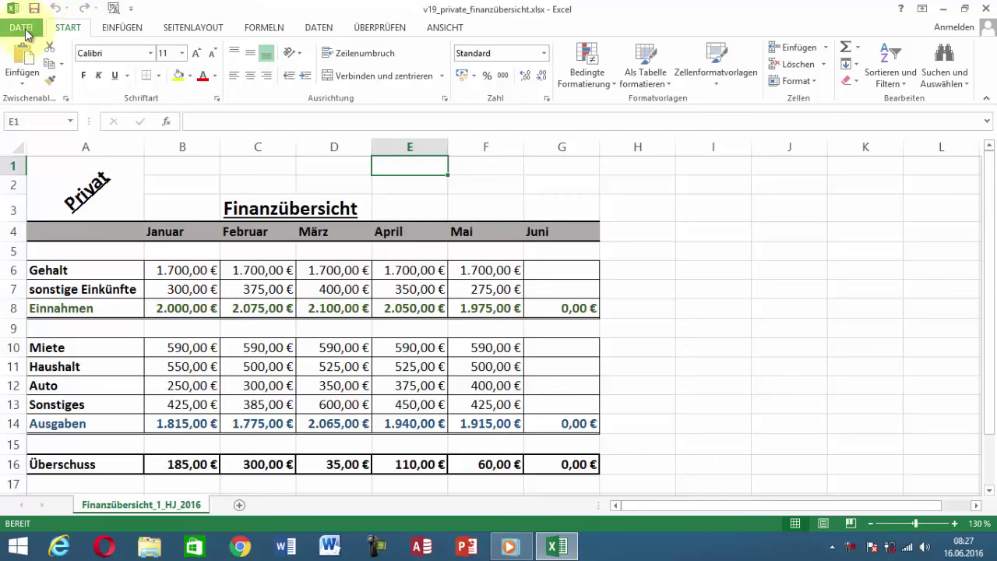
# Go to the workbook's Informationen page and expand the Arbeitsmappe schützen options.
pyautogui.click(24, 28)
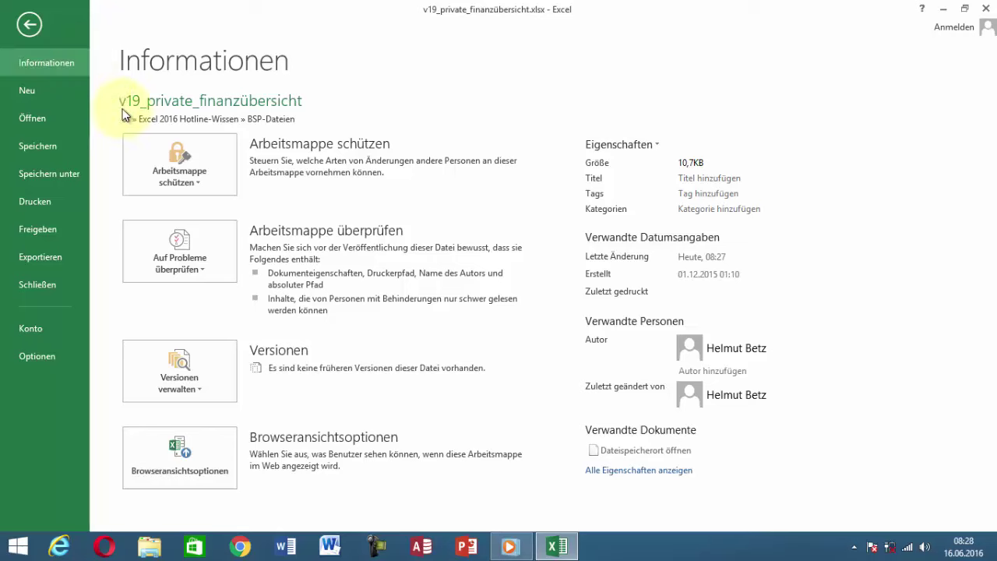
pyautogui.click(189, 159)
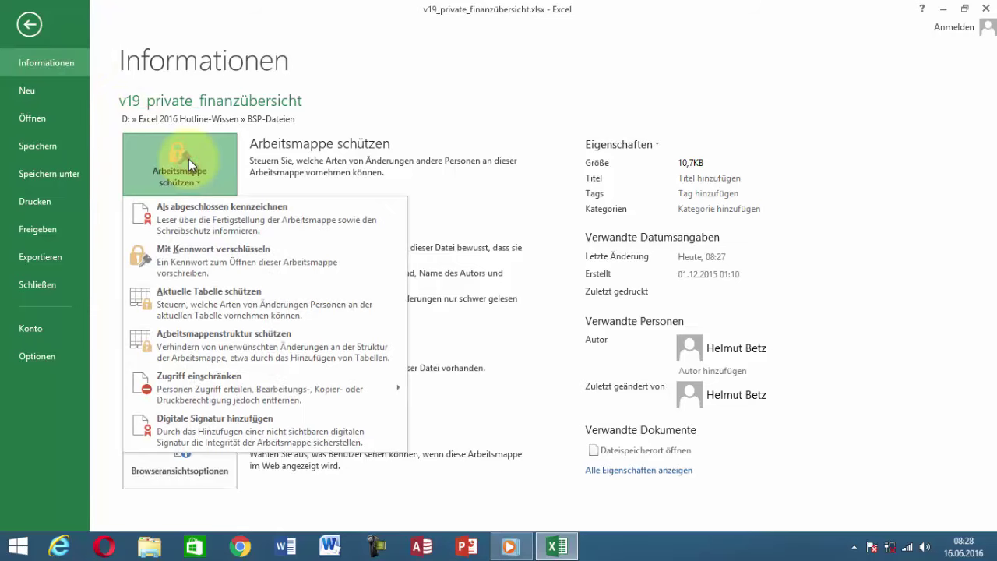
# Encrypt the workbook with Mit Kennwort verschlüsseln, entering the open password and confirming it.
pyautogui.click(377, 264)
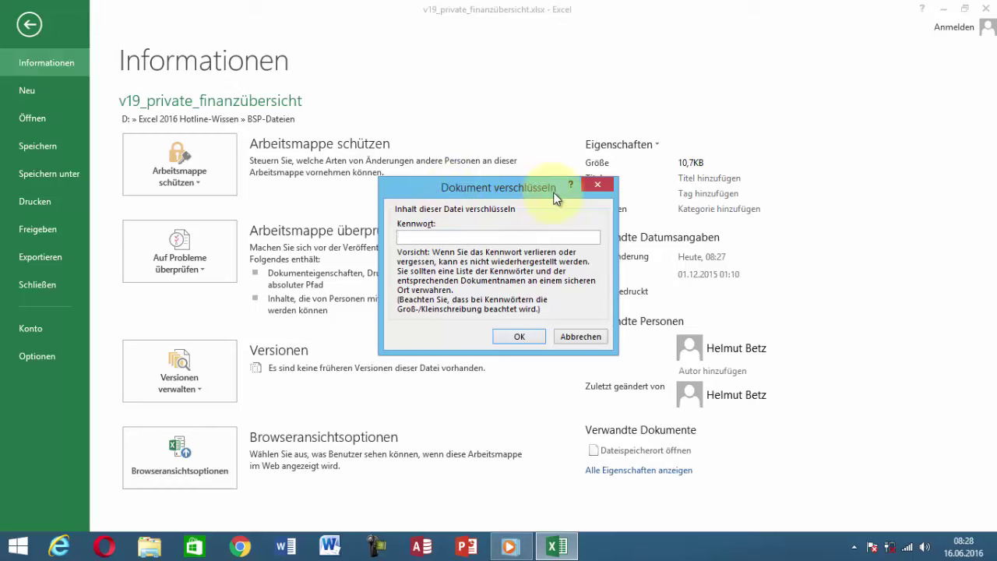
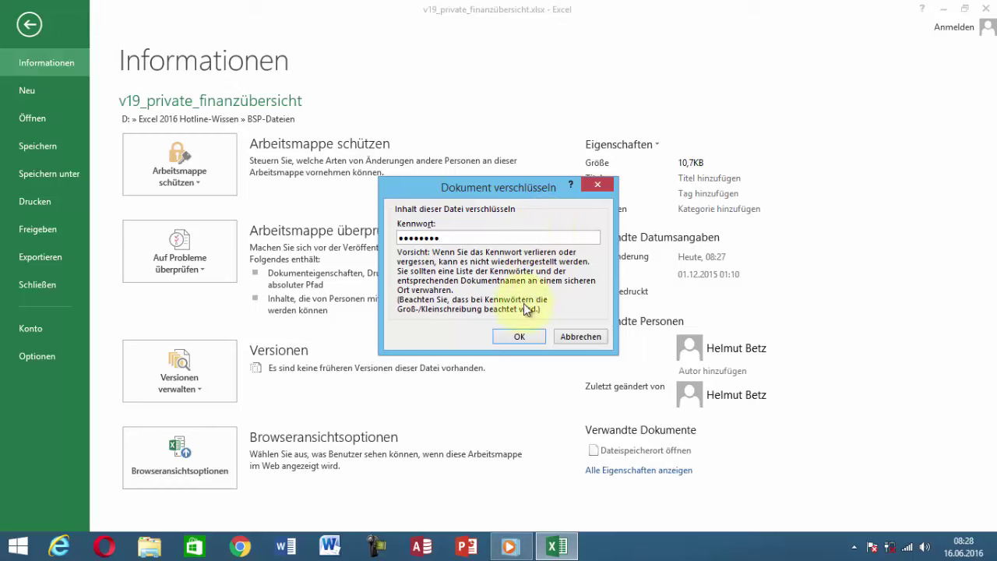
pyautogui.click(524, 333)
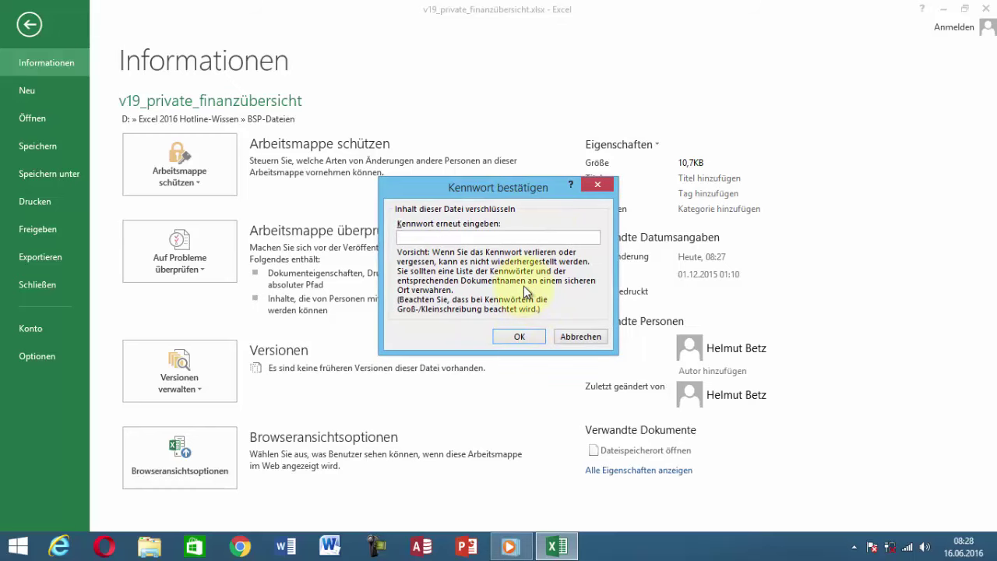
pyautogui.click(531, 336)
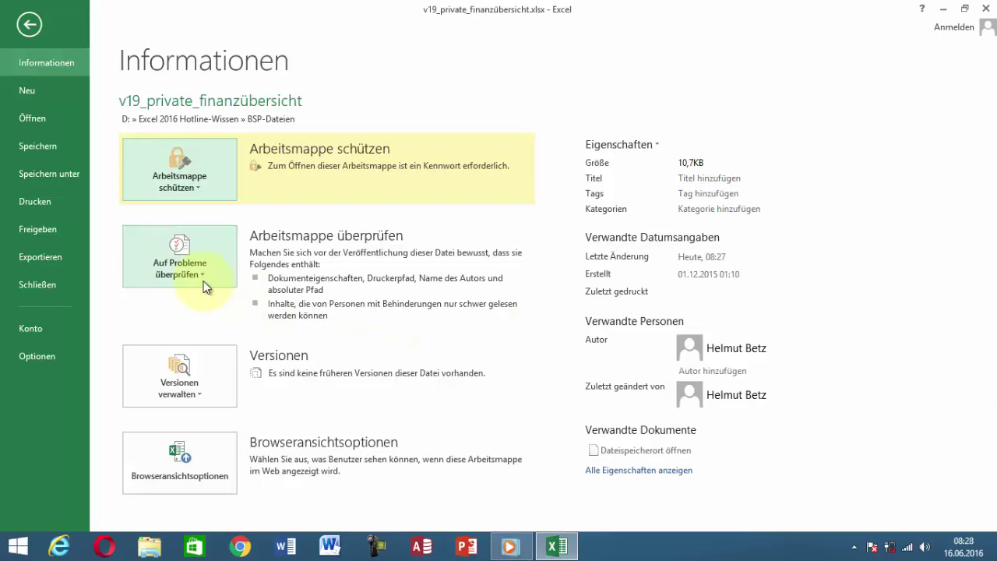
# Close v19_private_finanzübersicht.xlsx, saving the encrypted changes.
pyautogui.click(62, 282)
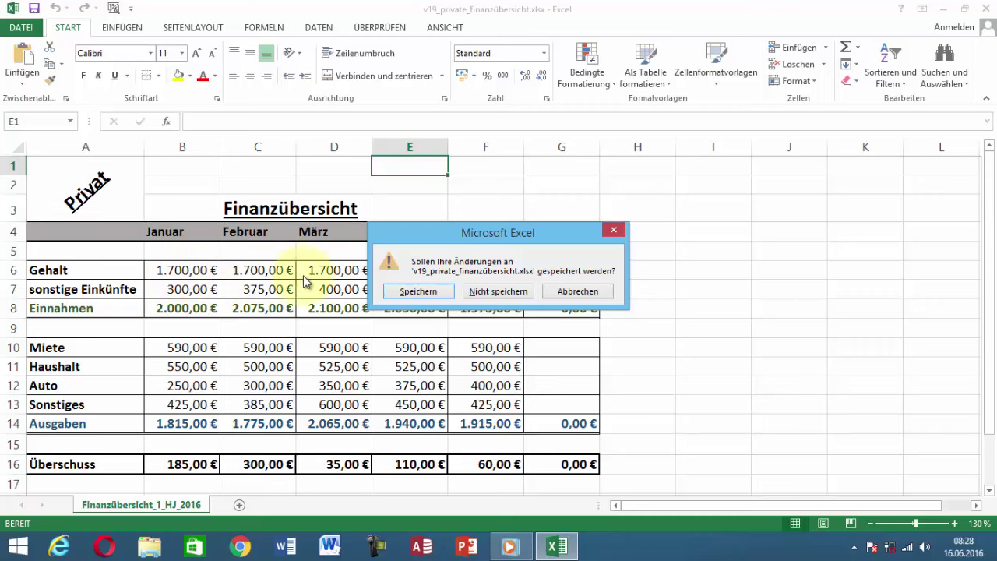
pyautogui.click(437, 291)
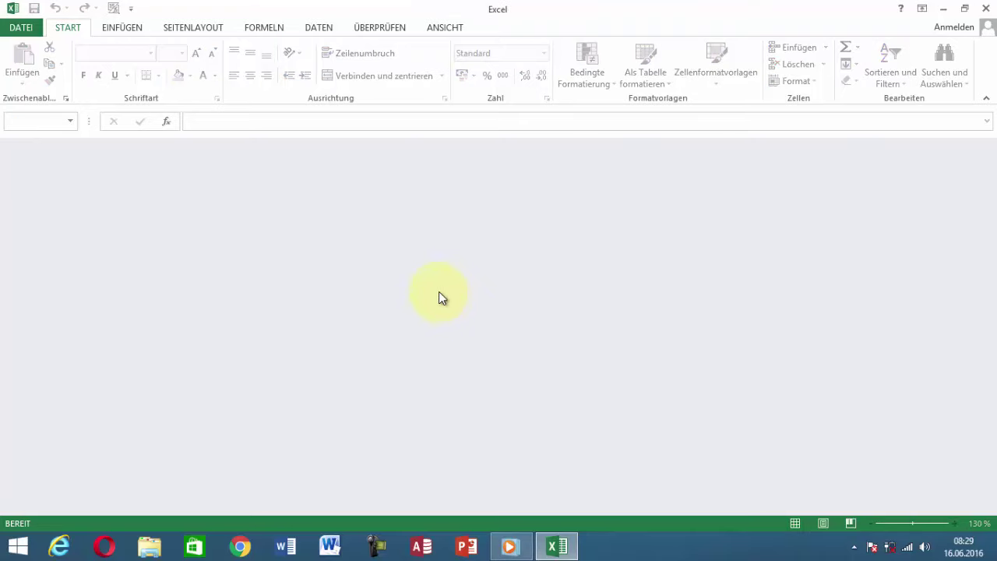
# Reopen v19_private_finanzübersicht.xlsx from recent workbooks, supplying its open password.
pyautogui.click(28, 29)
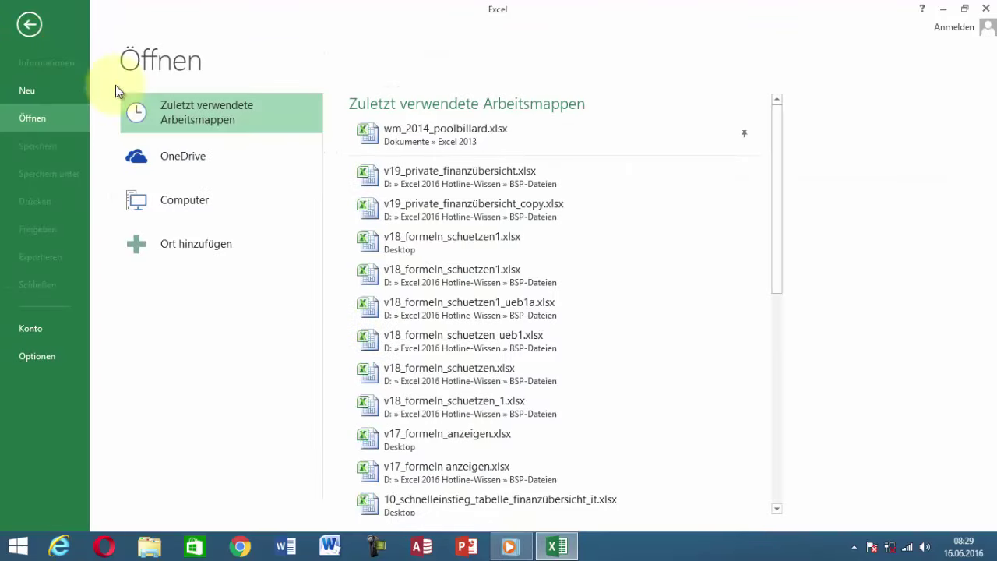
pyautogui.click(470, 180)
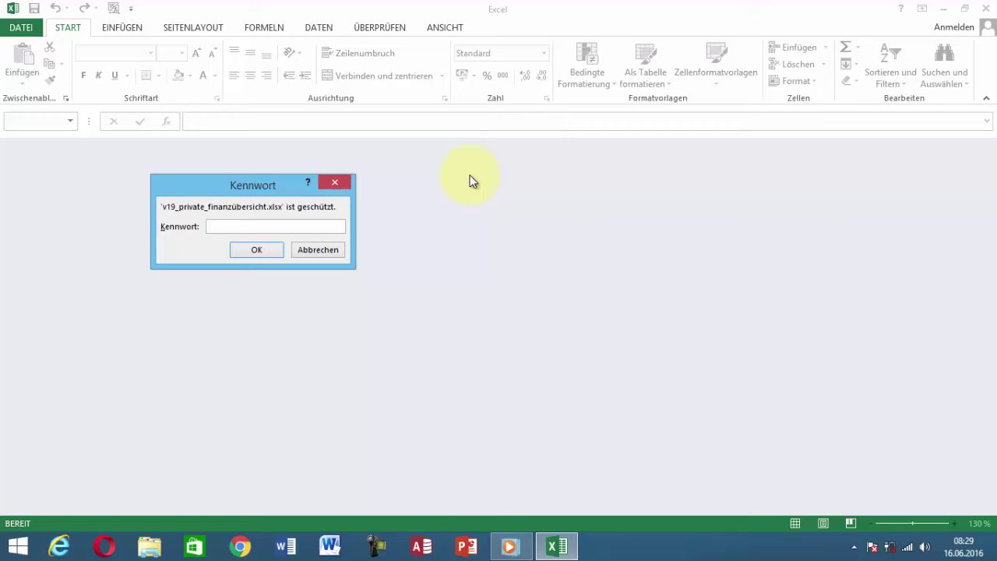
pyautogui.click(278, 247)
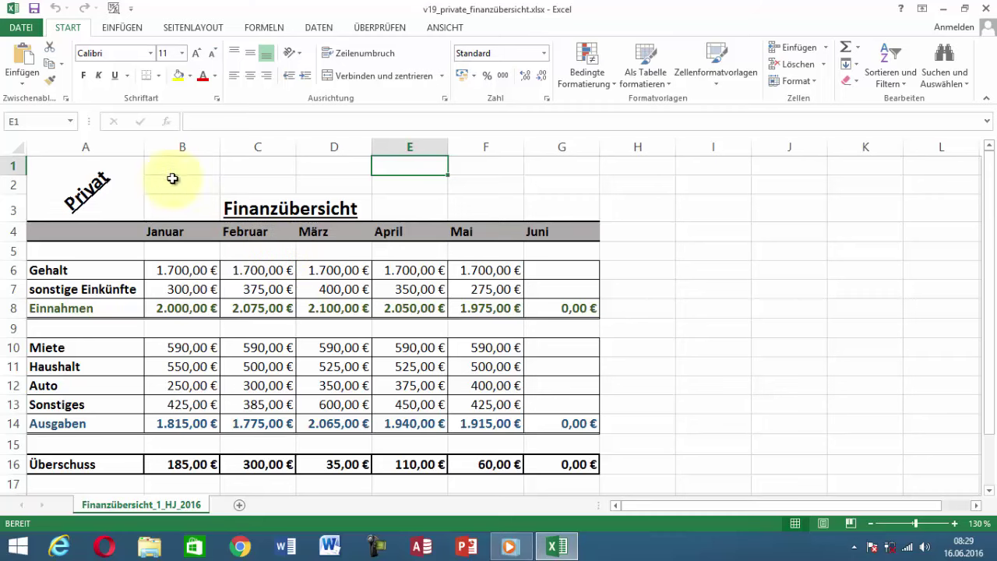
# Clear the password in Mit Kennwort verschlüsseln so the workbook opens without one.
pyautogui.click(25, 28)
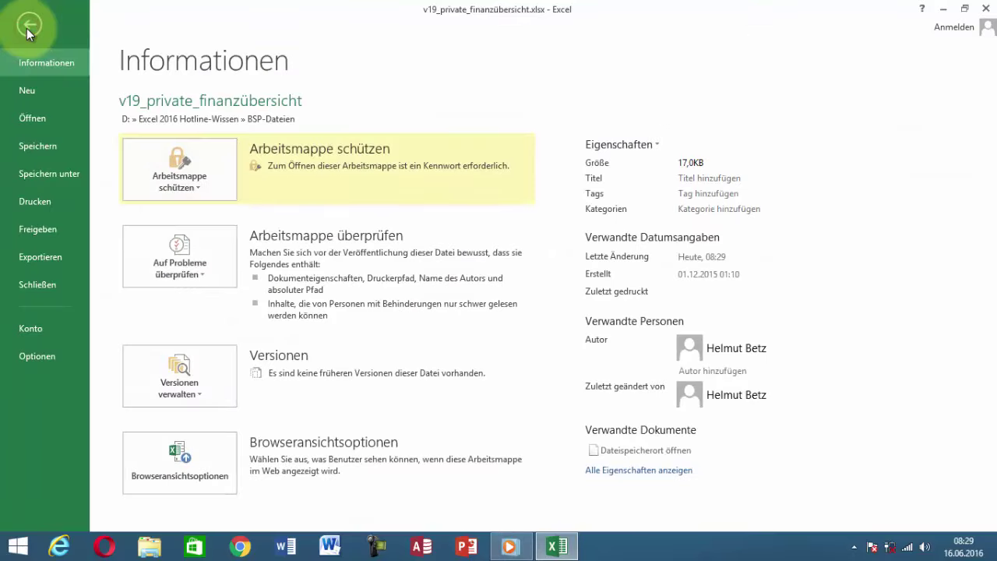
pyautogui.click(177, 169)
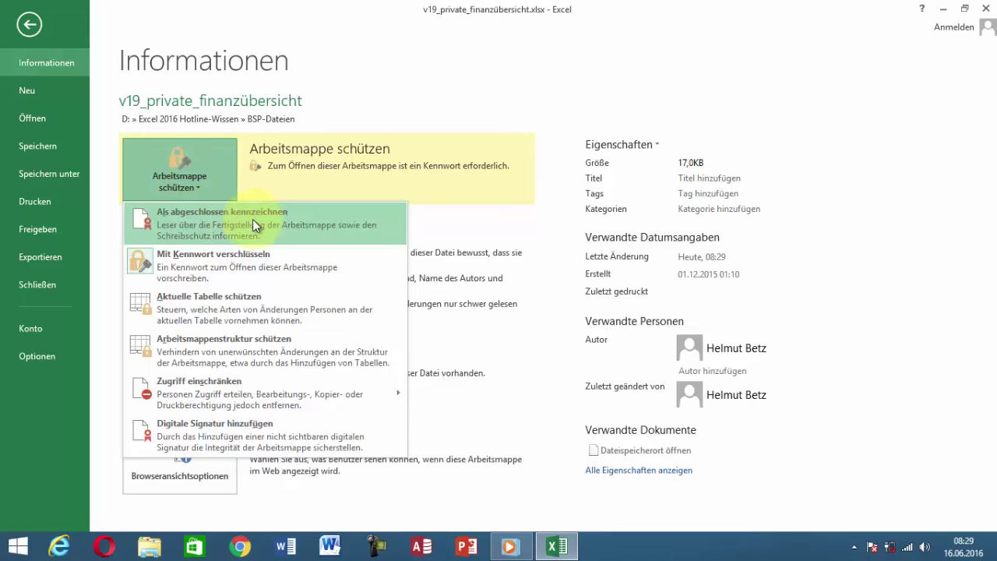
pyautogui.click(352, 260)
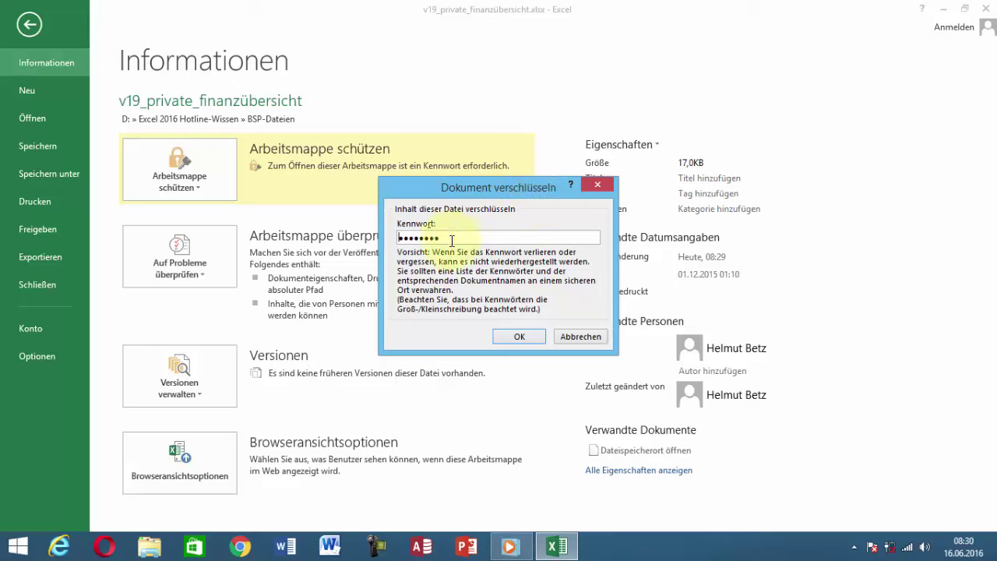
pyautogui.moveTo(450, 238); pyautogui.dragTo(382, 259)
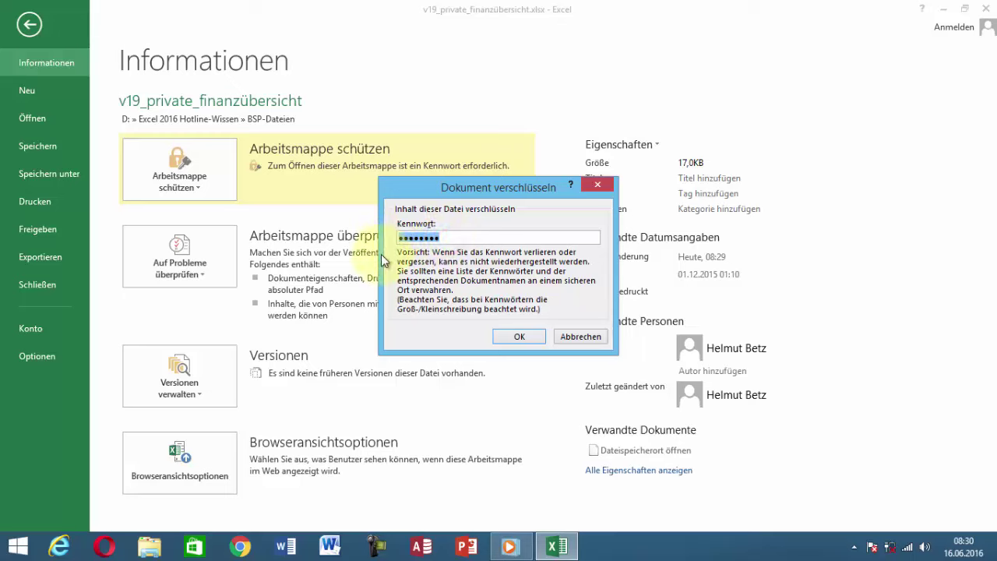
pyautogui.press('BackSpace')
pyautogui.click(541, 337)
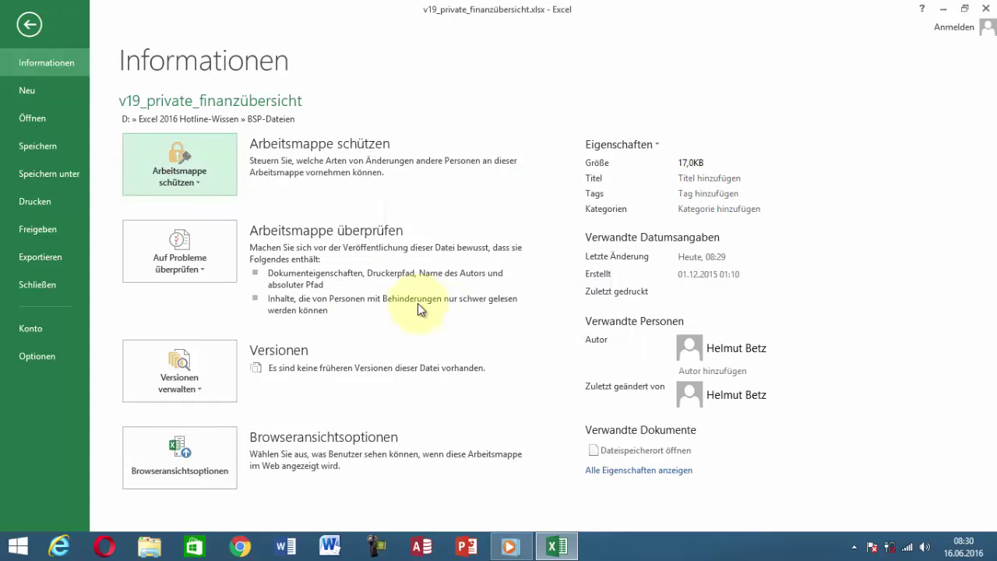
# Close the now-unprotected workbook, saving the changes.
pyautogui.click(67, 281)
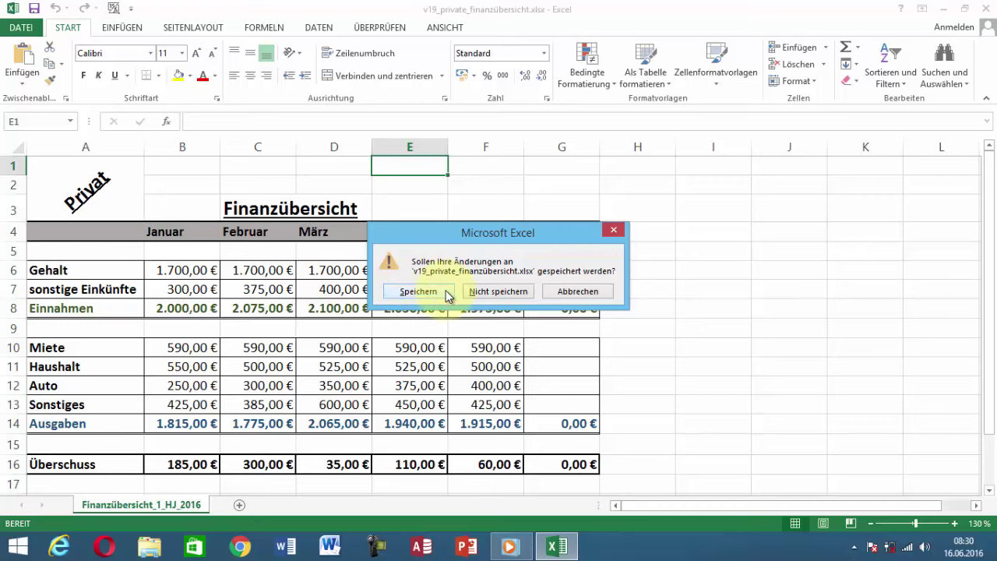
pyautogui.click(418, 291)
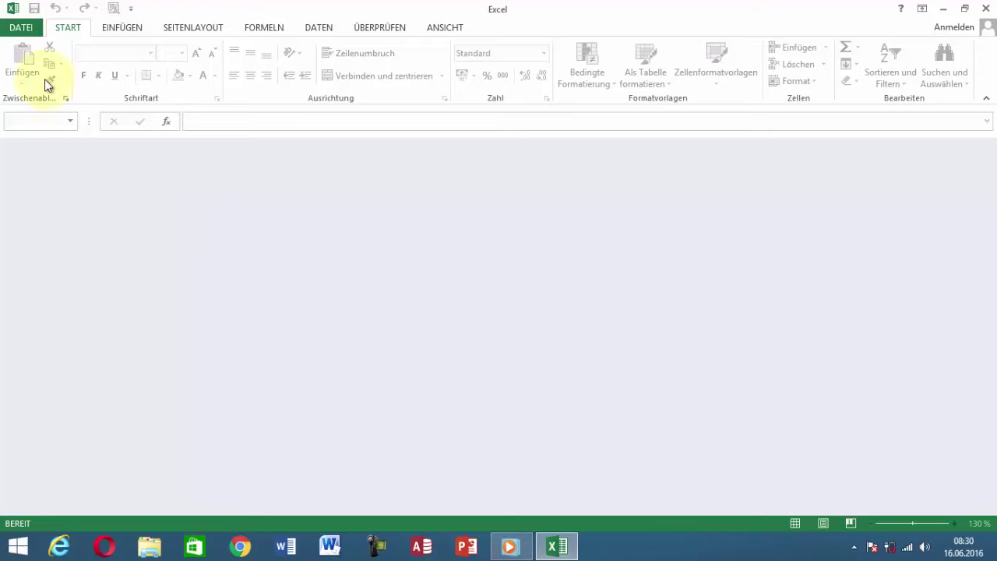
# Reopen v19_private_finanzübersicht.xlsx from recent workbooks with no password prompt.
pyautogui.click(14, 31)
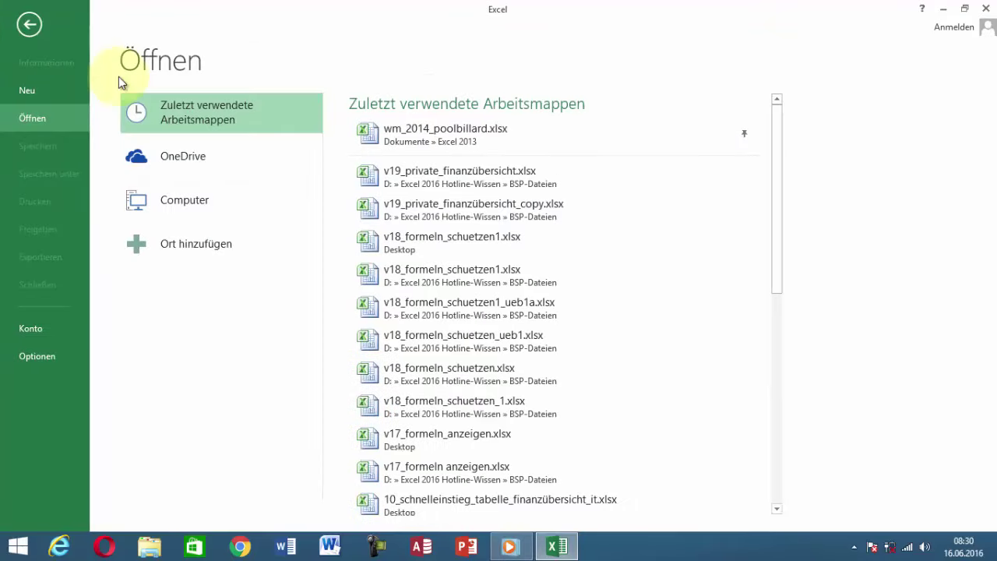
pyautogui.click(563, 186)
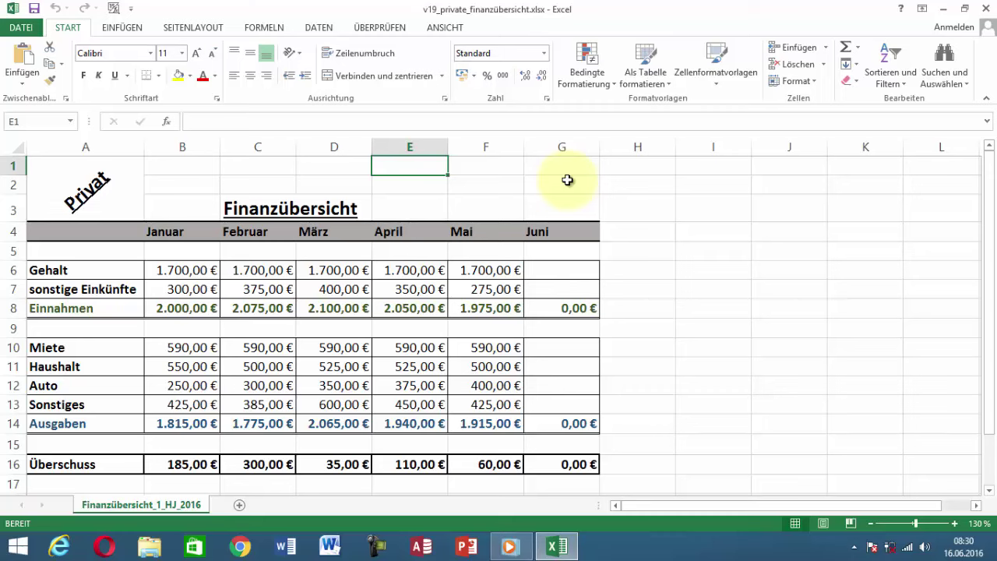
# In Save As Allgemeine Optionen, enter a Kennwort zum Öffnen and re-enter it to confirm.
pyautogui.press('F12')
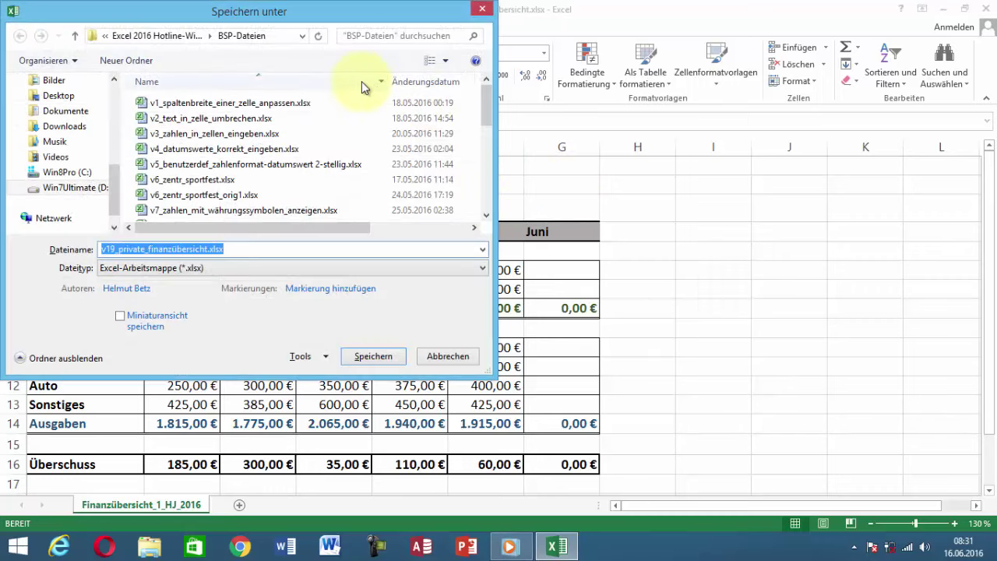
pyautogui.click(316, 358)
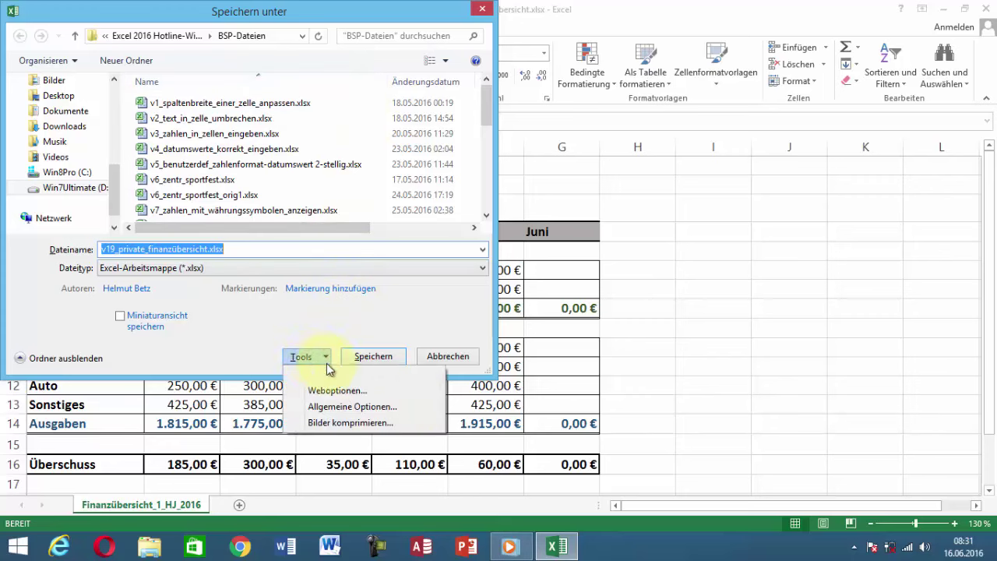
pyautogui.click(415, 406)
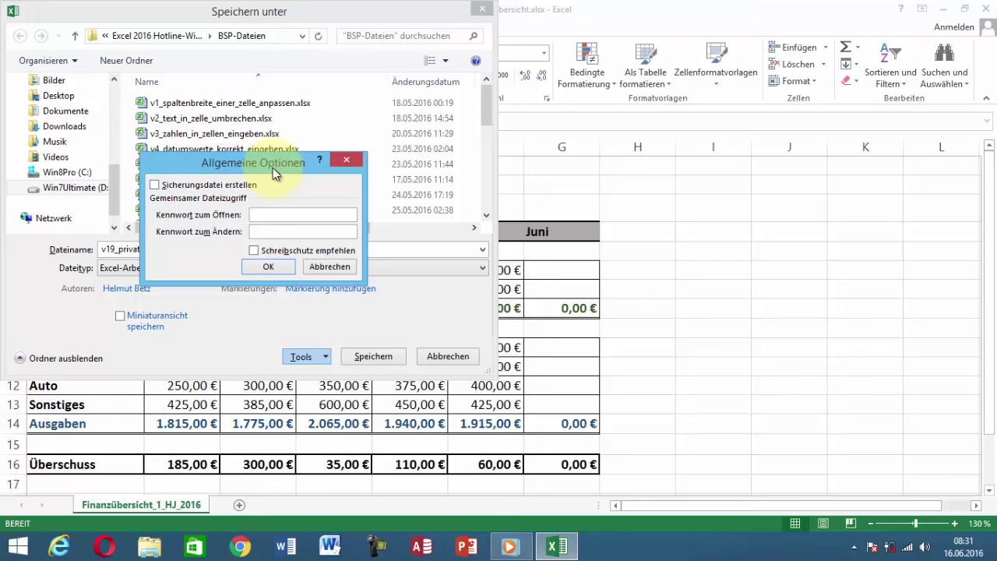
pyautogui.click(257, 211)
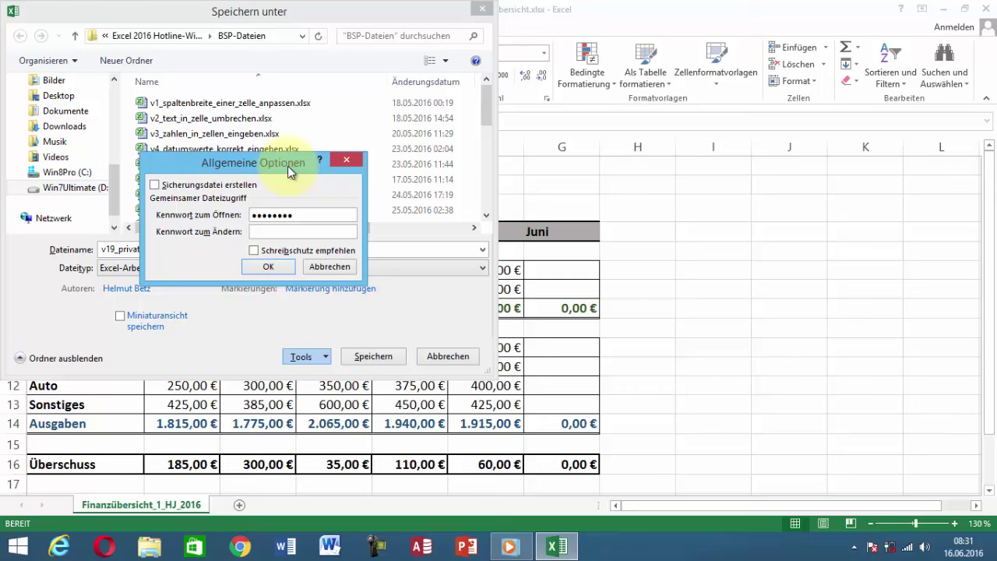
pyautogui.click(285, 266)
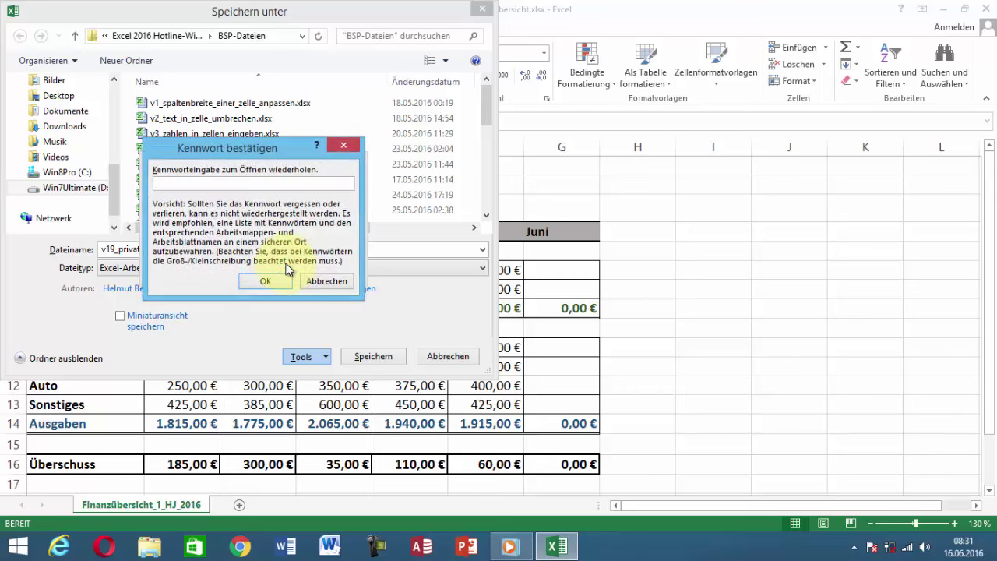
pyautogui.click(278, 278)
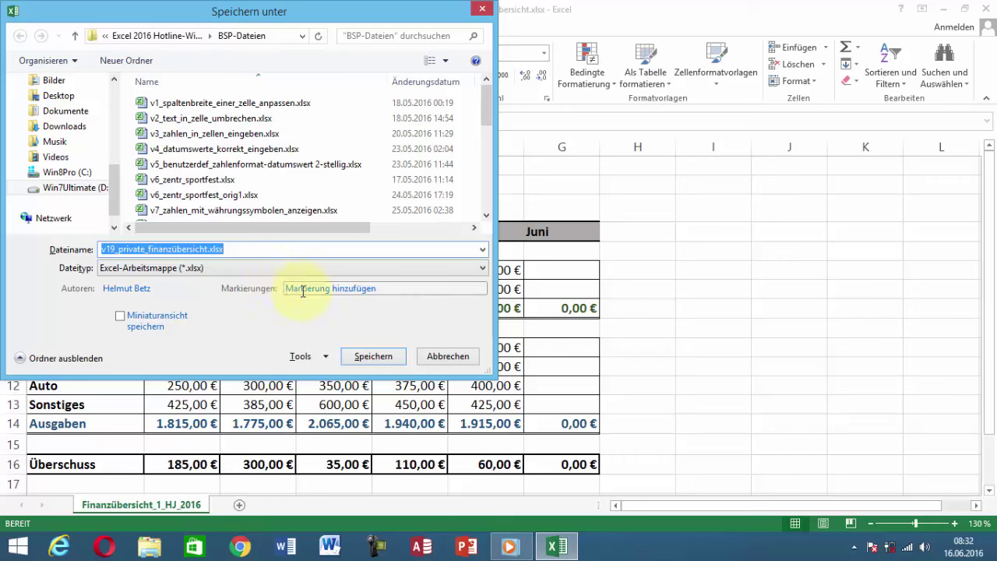
# Save, replacing the existing v19_private_finanzübersicht.xlsx.
pyautogui.click(396, 356)
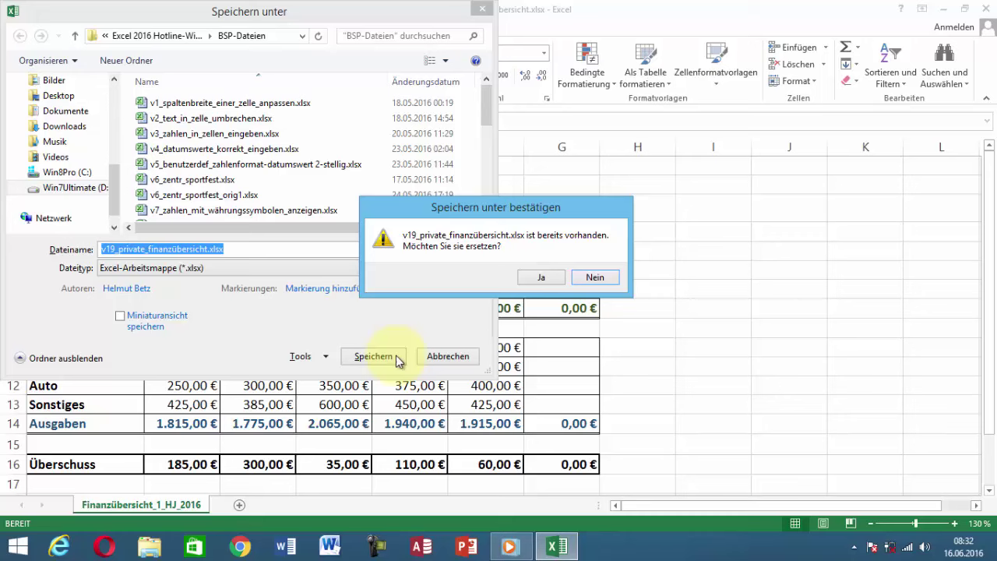
pyautogui.click(561, 282)
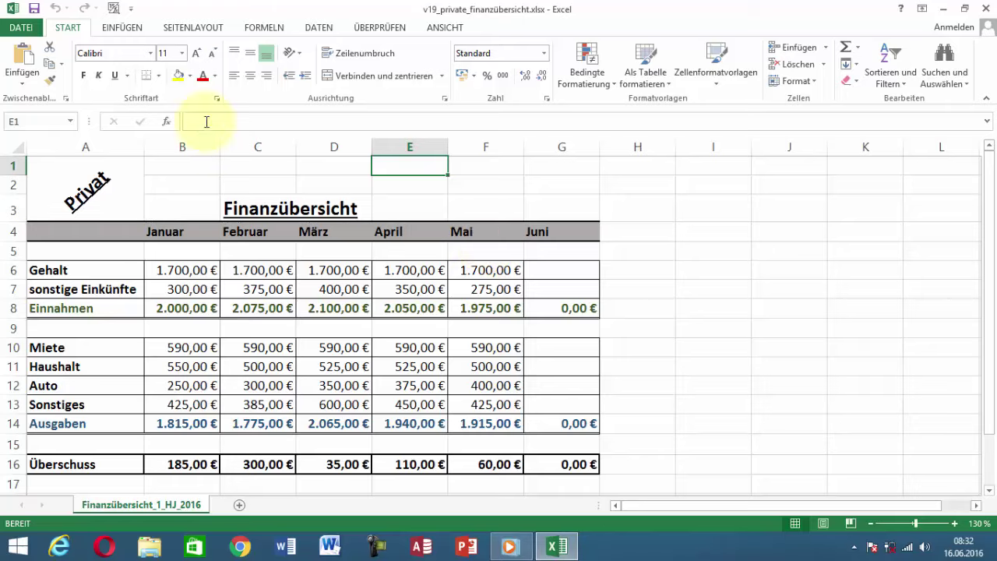
pyautogui.click(25, 31)
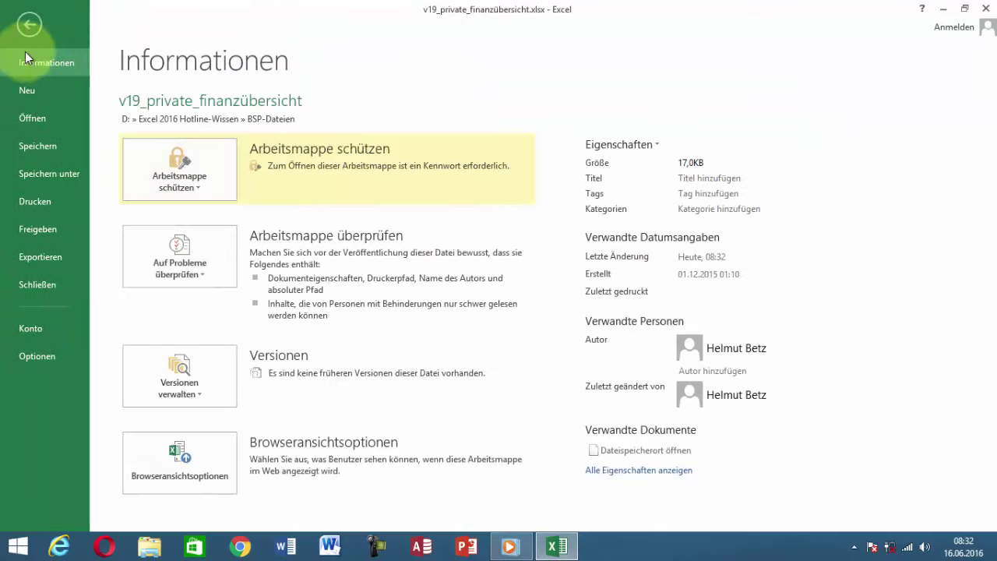
pyautogui.click(78, 283)
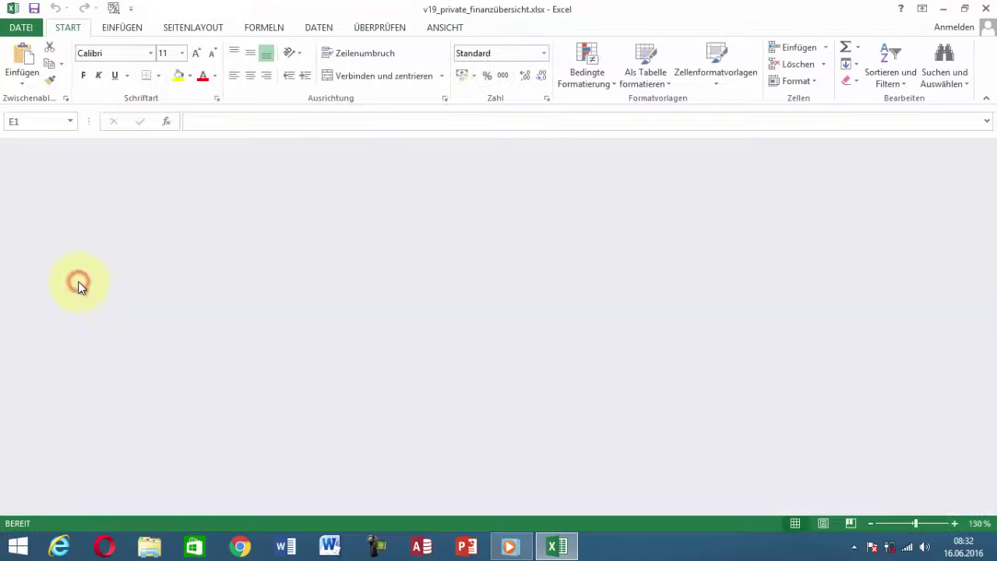
pyautogui.click(31, 29)
pyautogui.click(604, 185)
pyautogui.write('aaaaaaaa')
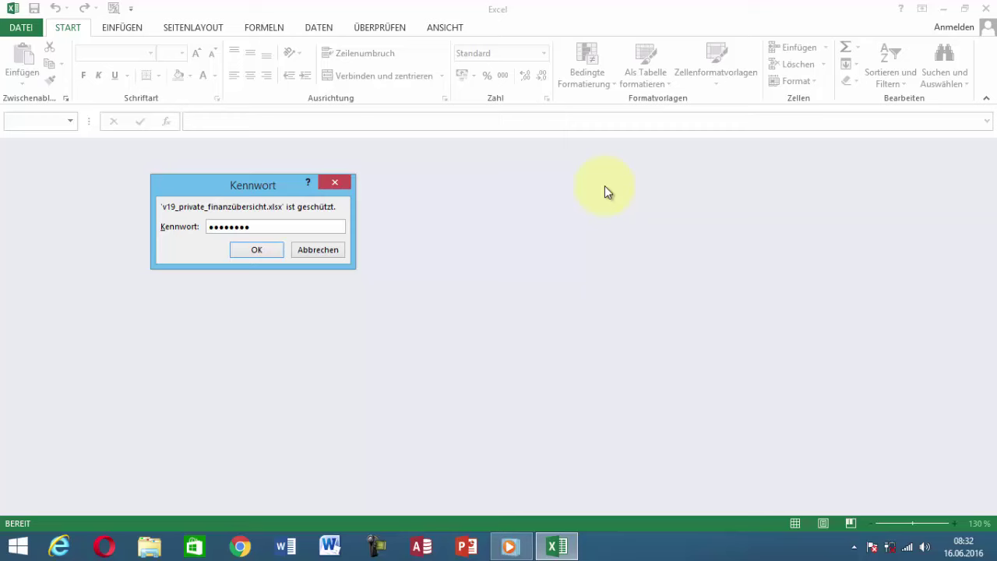
pyautogui.click(267, 248)
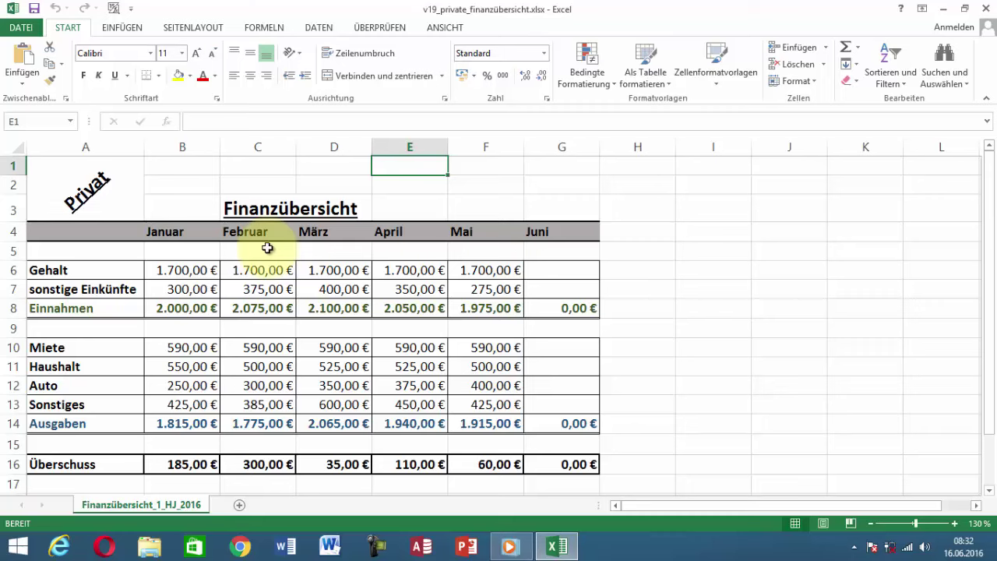
# Clear Kennwort zum Öffnen in Save As Allgemeine Optionen and overwrite v19_private_finanzübersicht.xlsx.
pyautogui.press('F12')
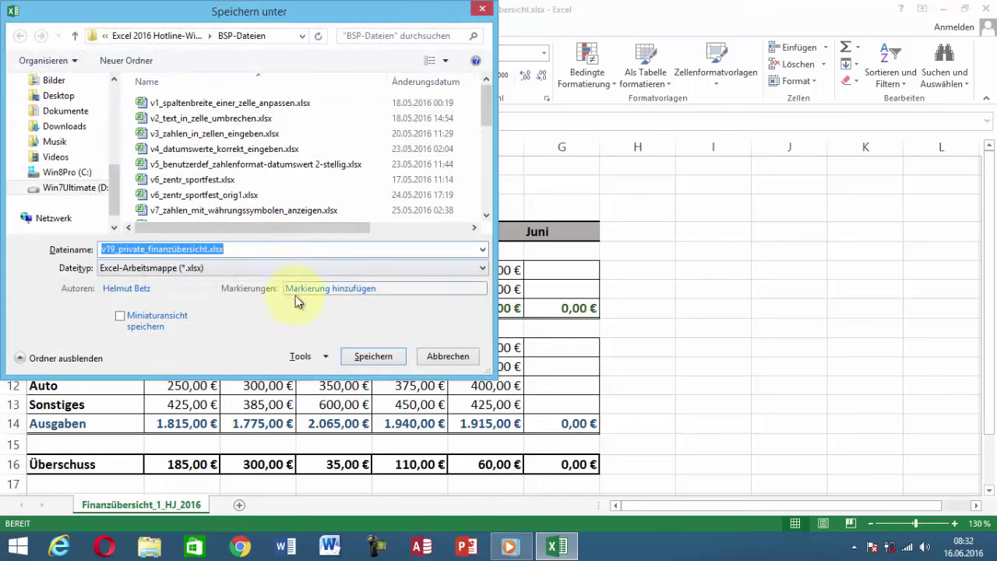
pyautogui.click(303, 358)
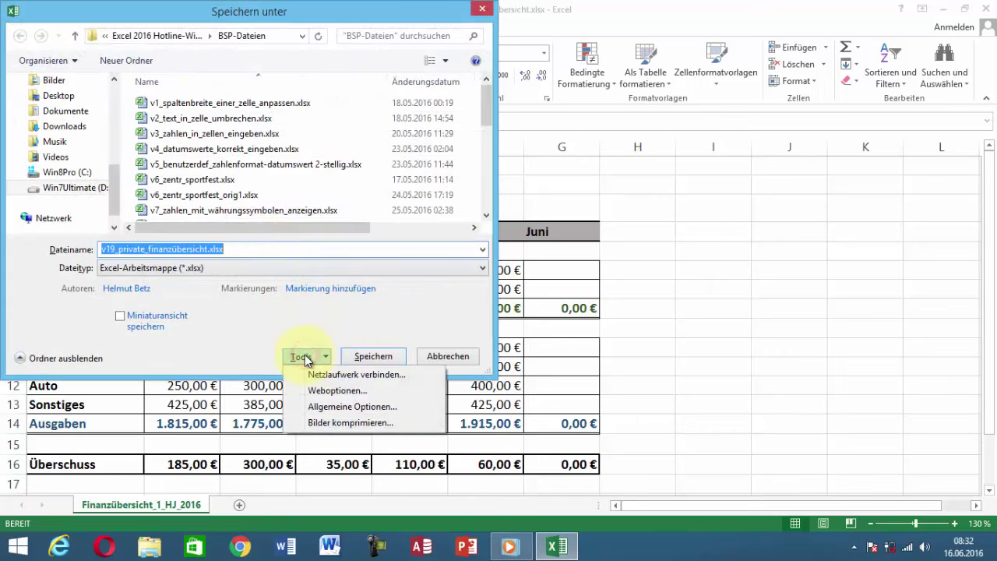
pyautogui.click(407, 407)
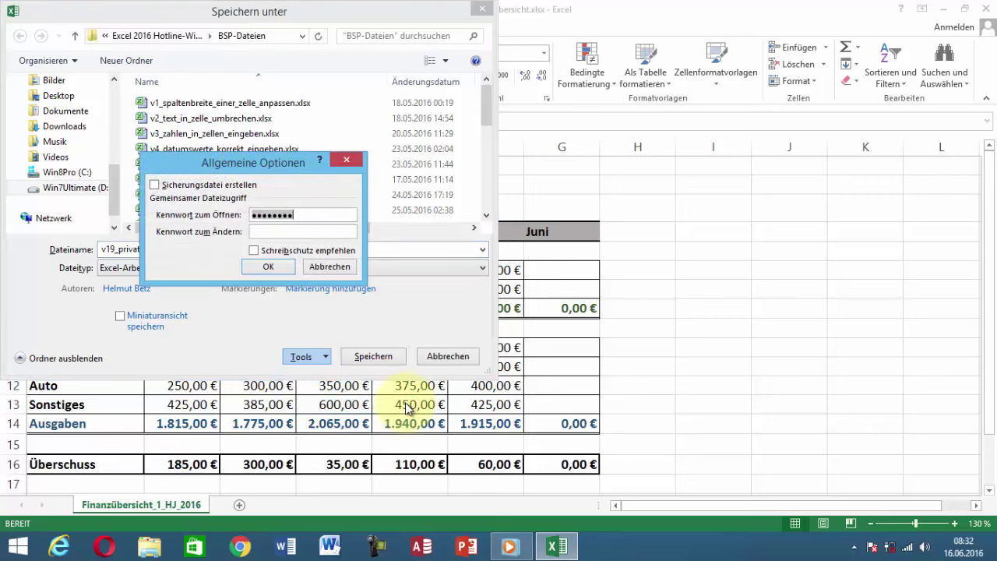
pyautogui.doubleClick(296, 215)
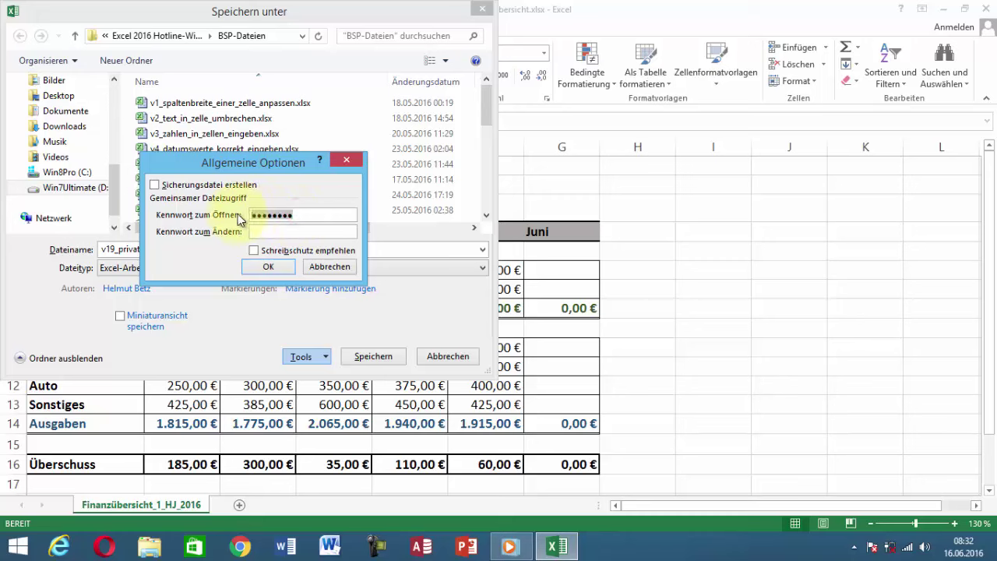
pyautogui.press('Delete')
pyautogui.click(281, 266)
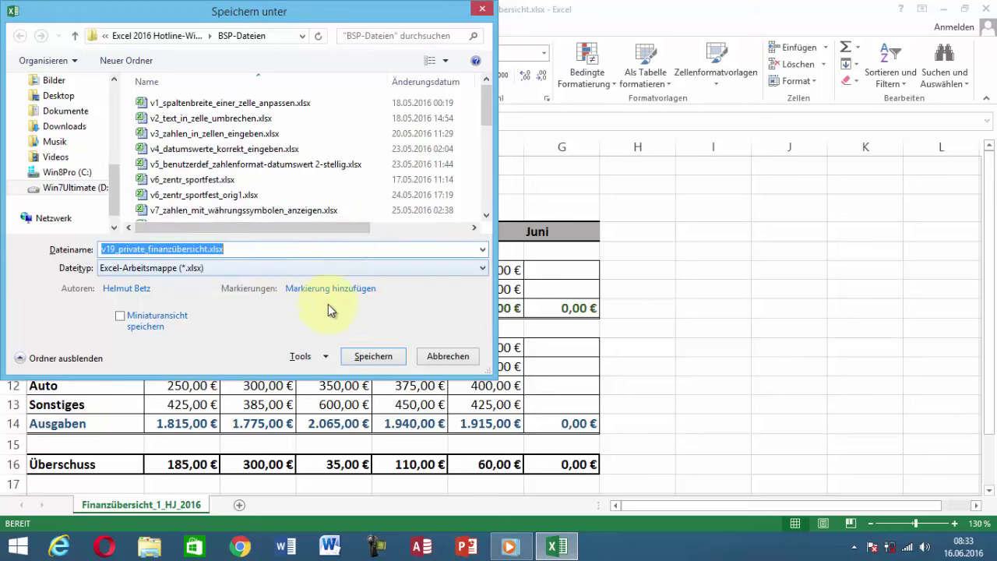
pyautogui.click(395, 357)
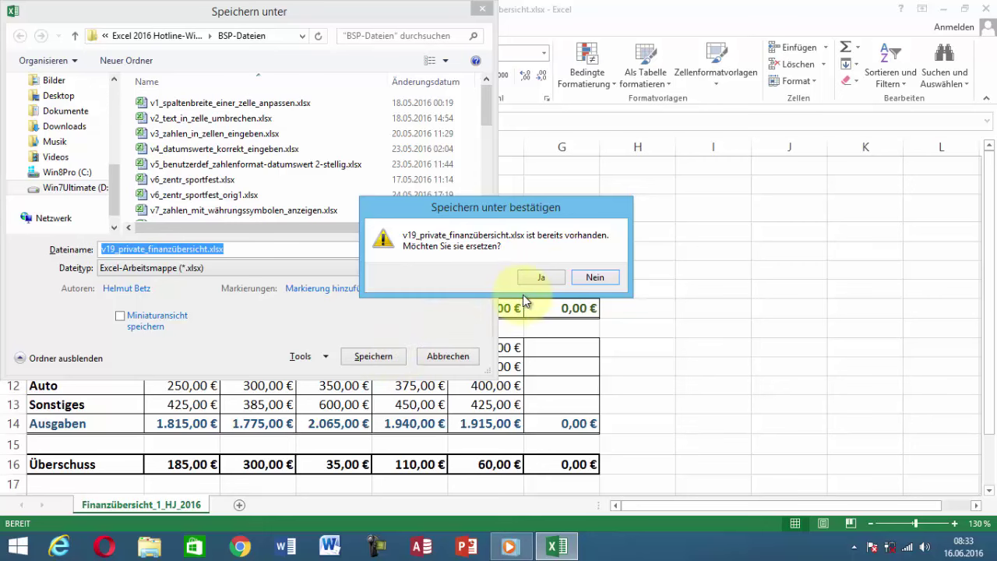
pyautogui.click(553, 279)
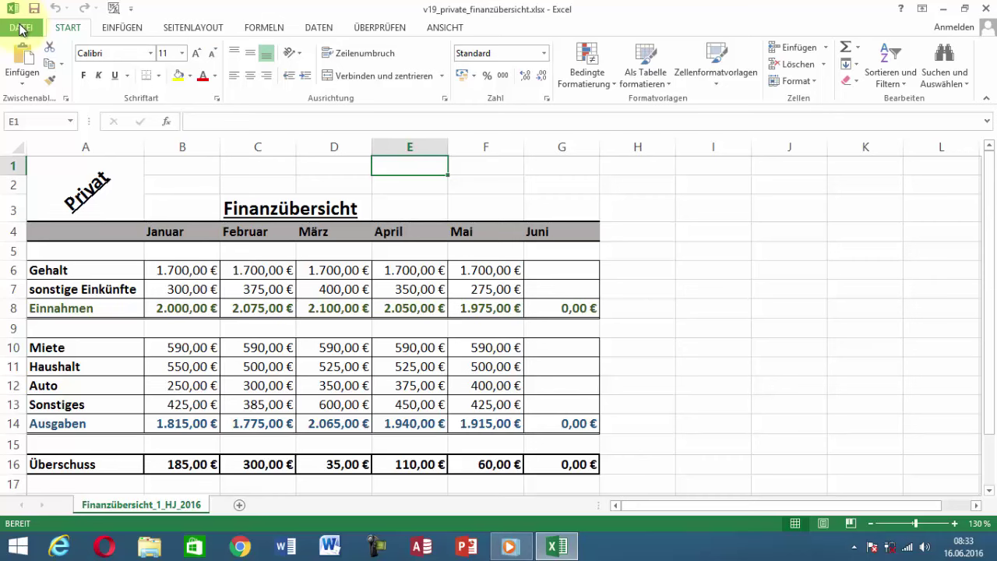
pyautogui.click(21, 30)
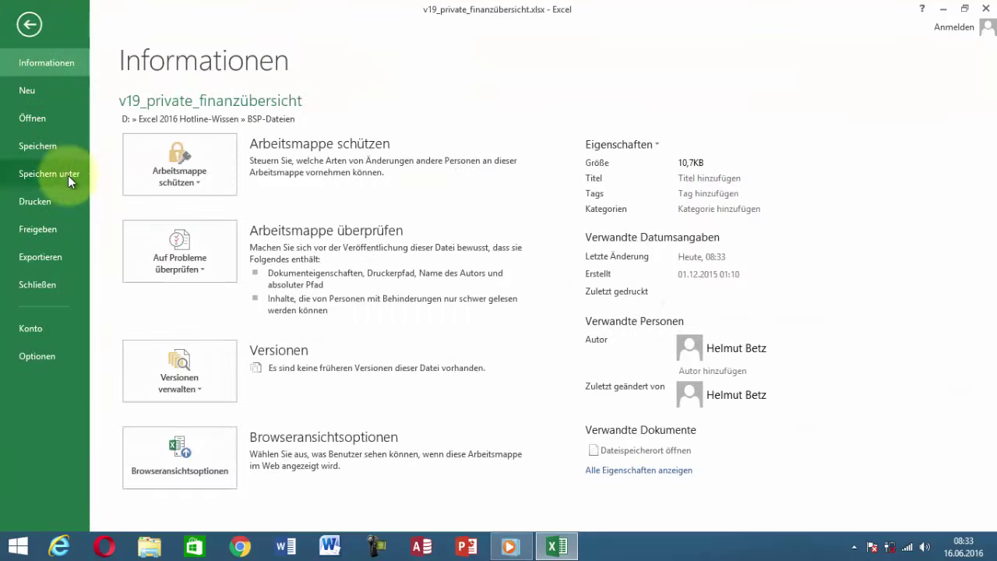
pyautogui.click(69, 283)
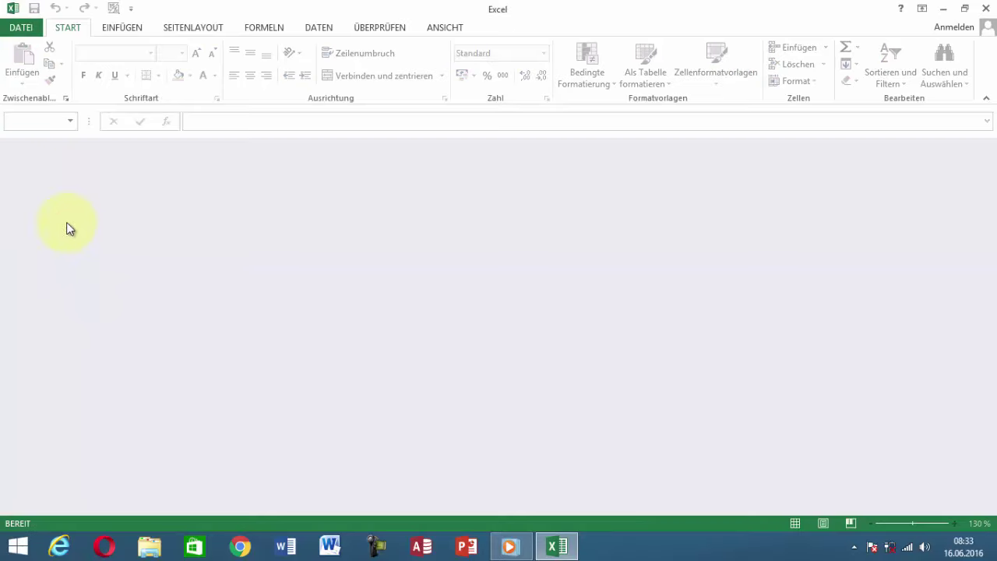
pyautogui.click(23, 28)
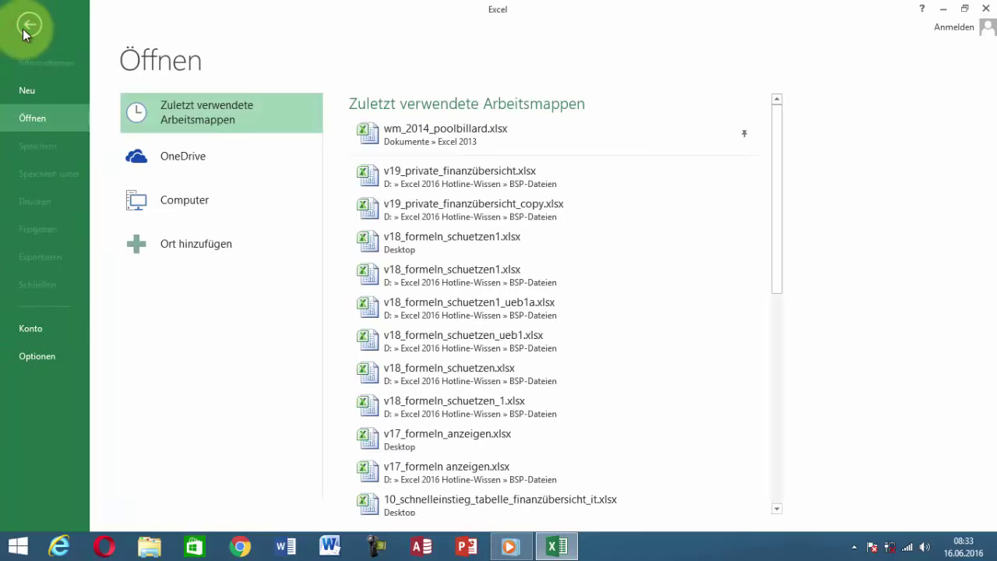
pyautogui.click(583, 174)
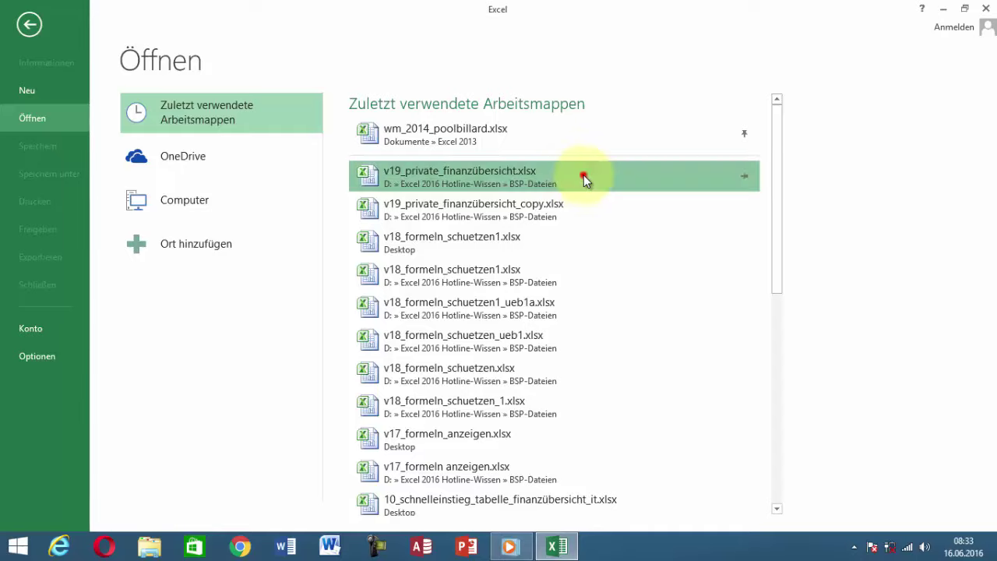